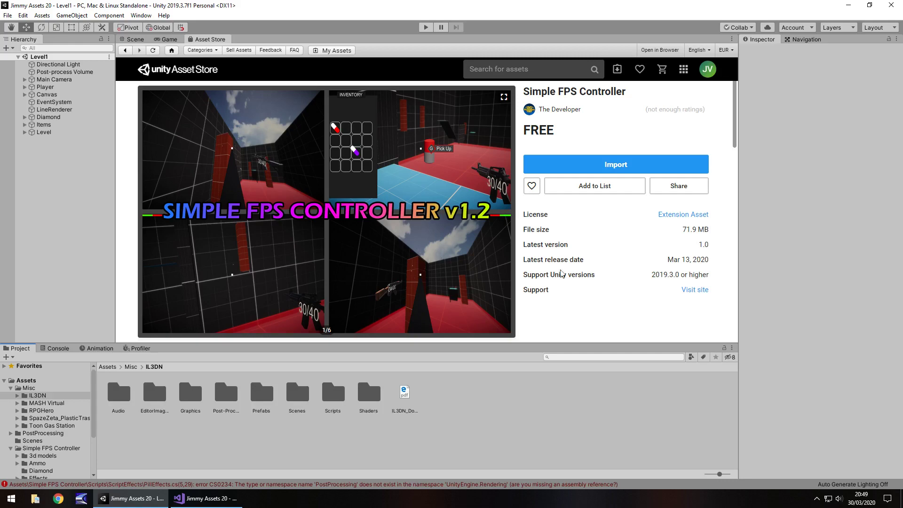
# Switch from the store page to the Scene view and orbit around the red and blue floors
pyautogui.click(136, 39)
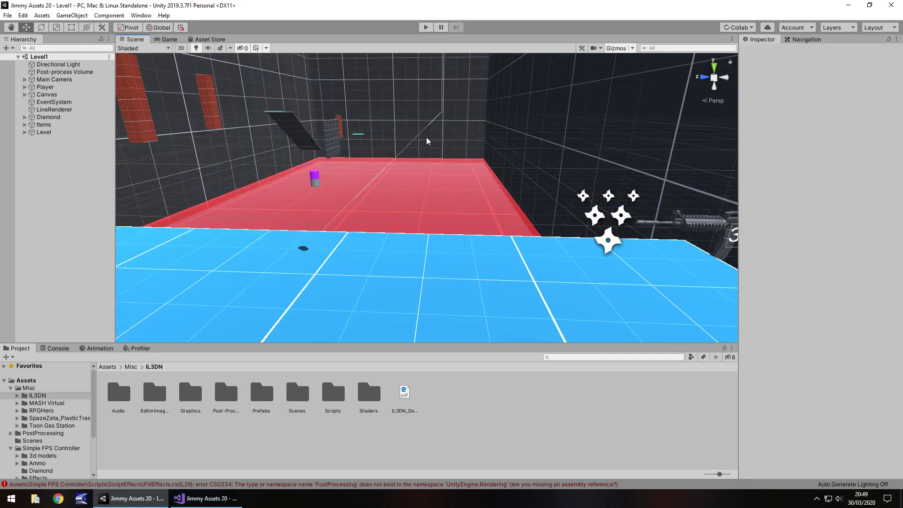
pyautogui.moveTo(445, 143); pyautogui.dragTo(417, 134, button='right')
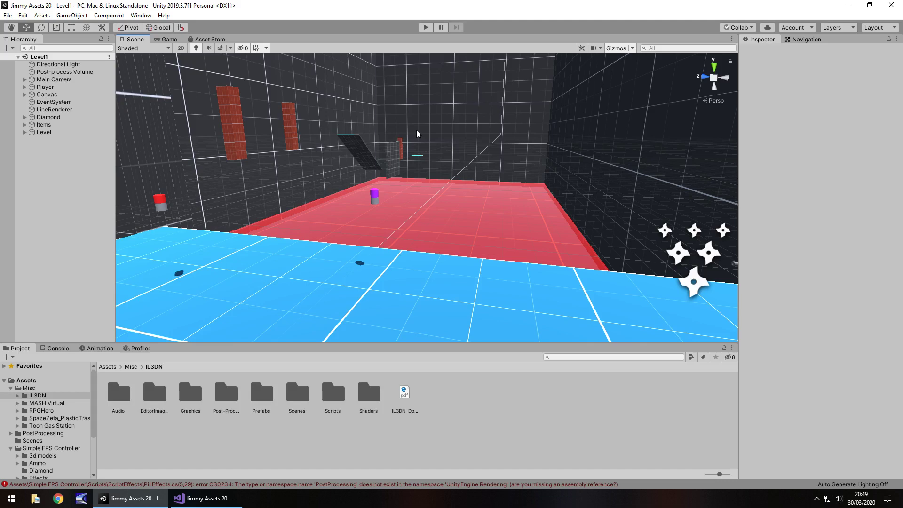
pyautogui.moveTo(447, 145); pyautogui.dragTo(406, 154, button='right')
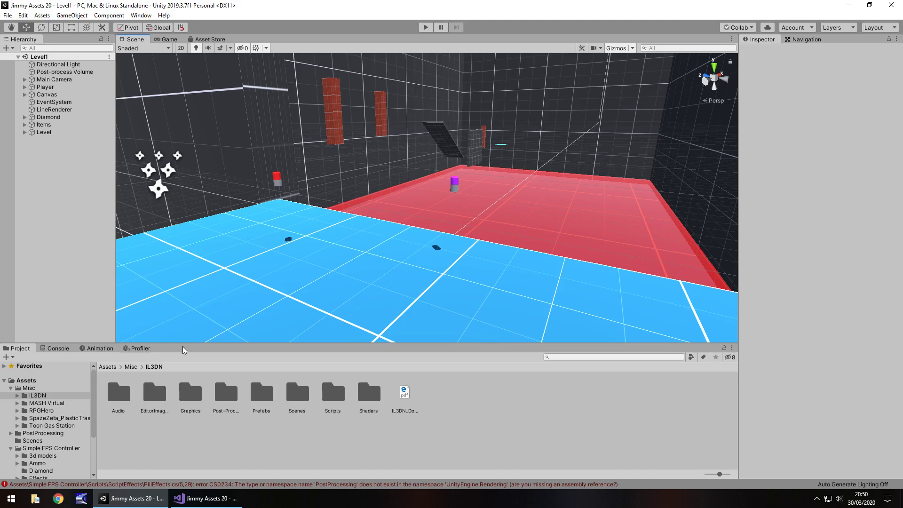
# Review the PostProcessing compile errors in the Console alongside the project's asset folders
pyautogui.click(57, 348)
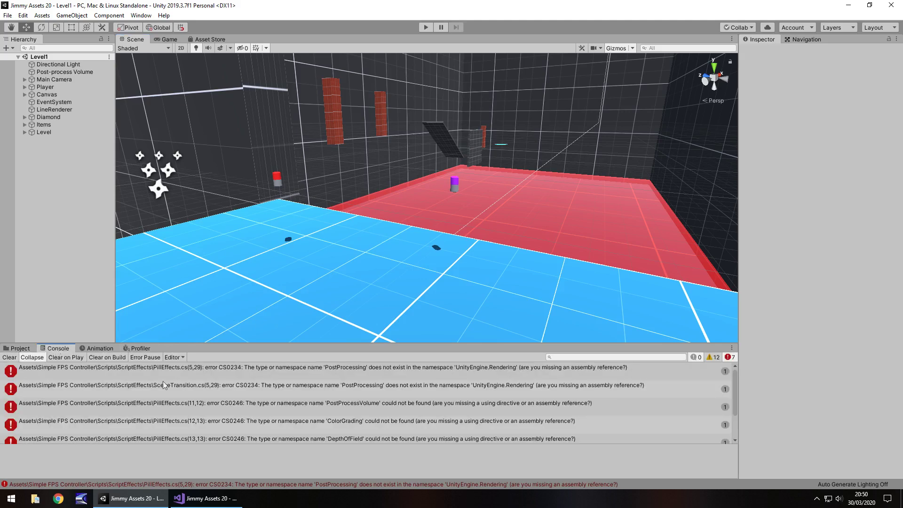
pyautogui.click(20, 348)
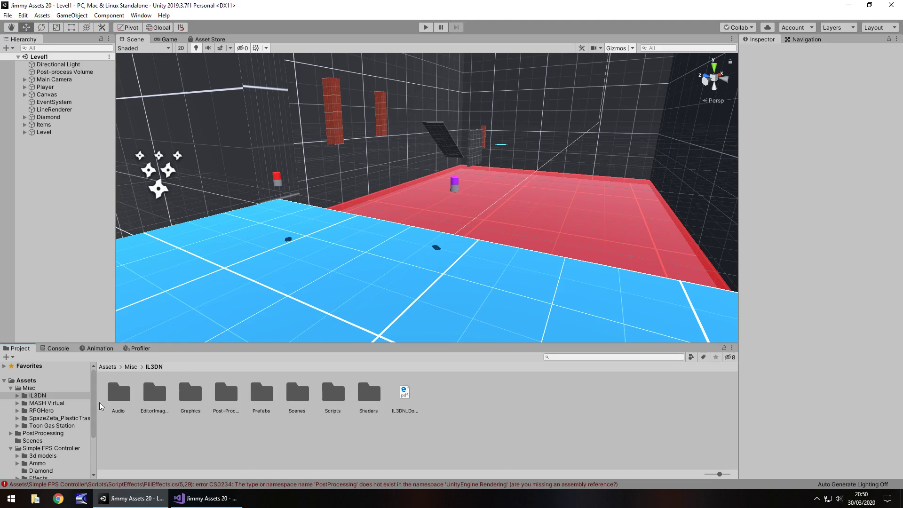
pyautogui.scroll(-3, 47, 423)
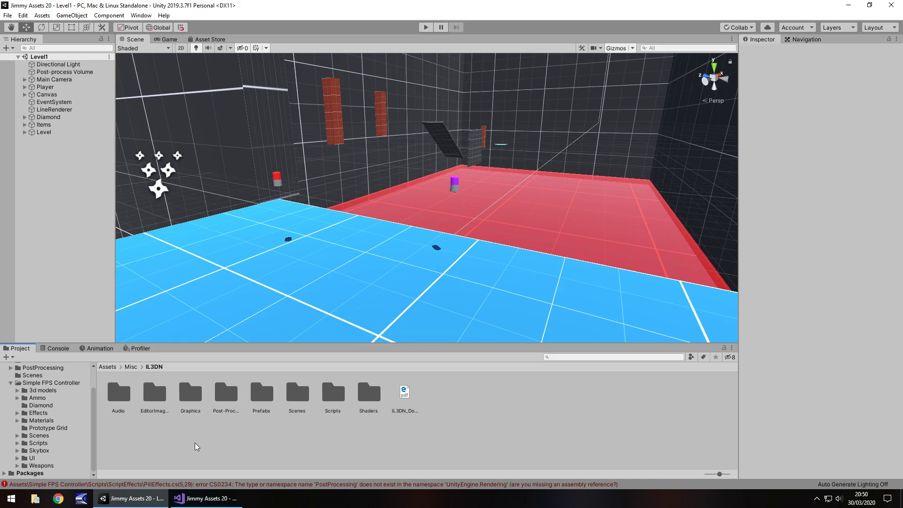
pyautogui.click(58, 348)
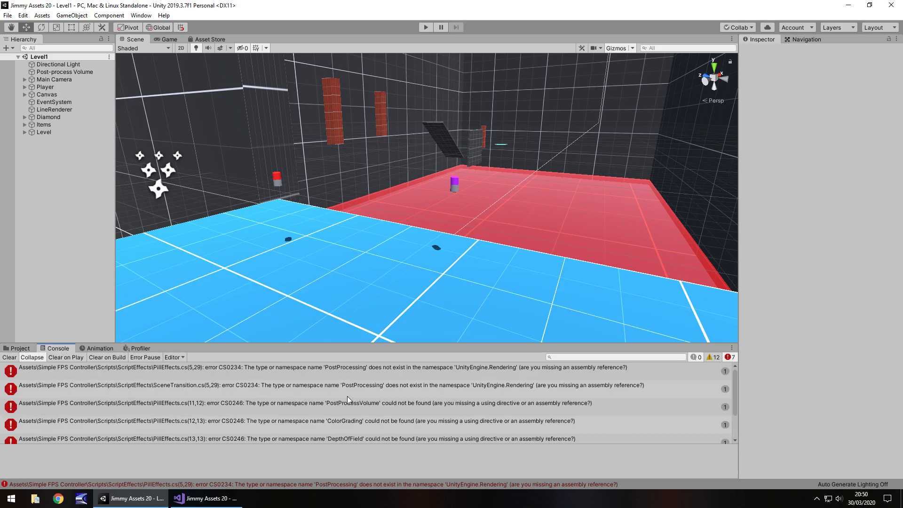
pyautogui.scroll(-3, 330, 409)
pyautogui.scroll(3, 207, 432)
# Open PillEffects.cs and comment out the using line, PostProcessVolume/colorGrading fields and lines 23–24
pyautogui.doubleClick(180, 368)
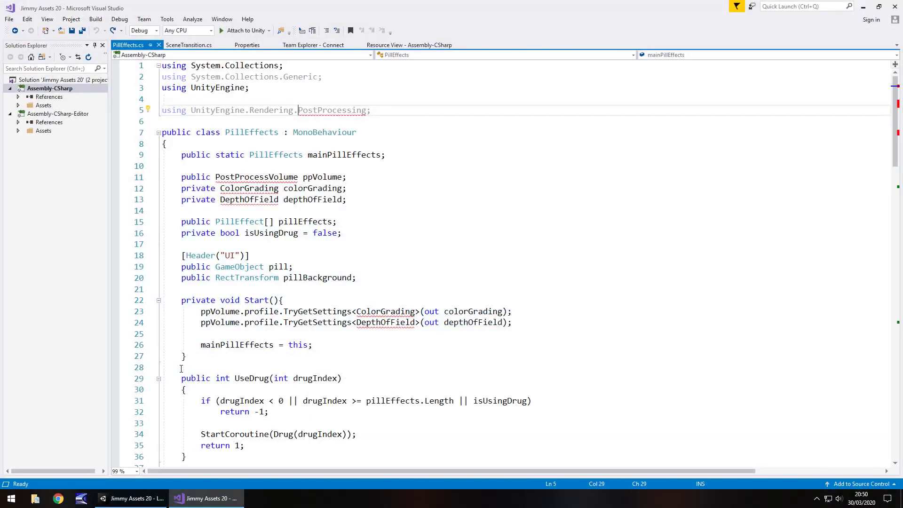
pyautogui.click(163, 110)
pyautogui.write('//')
pyautogui.click(182, 177)
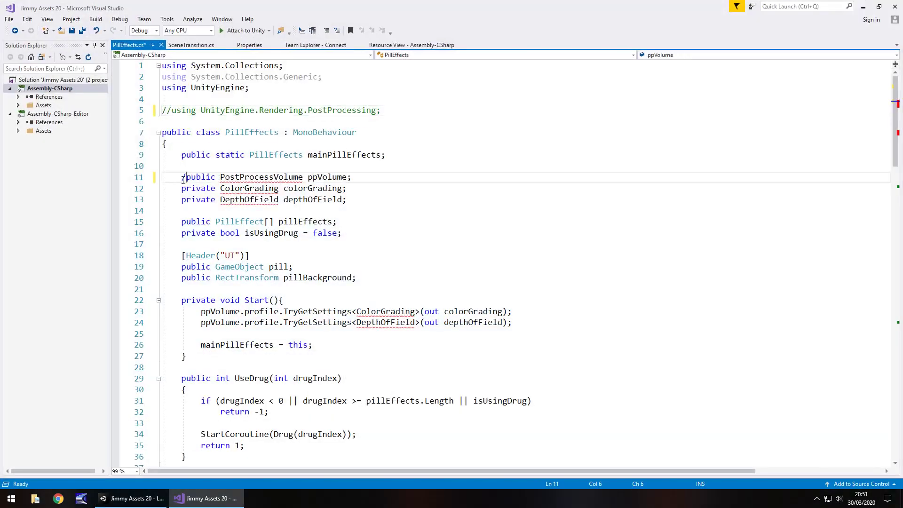
pyautogui.write('//')
pyautogui.click(181, 188)
pyautogui.write('//')
pyautogui.click(181, 199)
pyautogui.write('//')
pyautogui.click(201, 311)
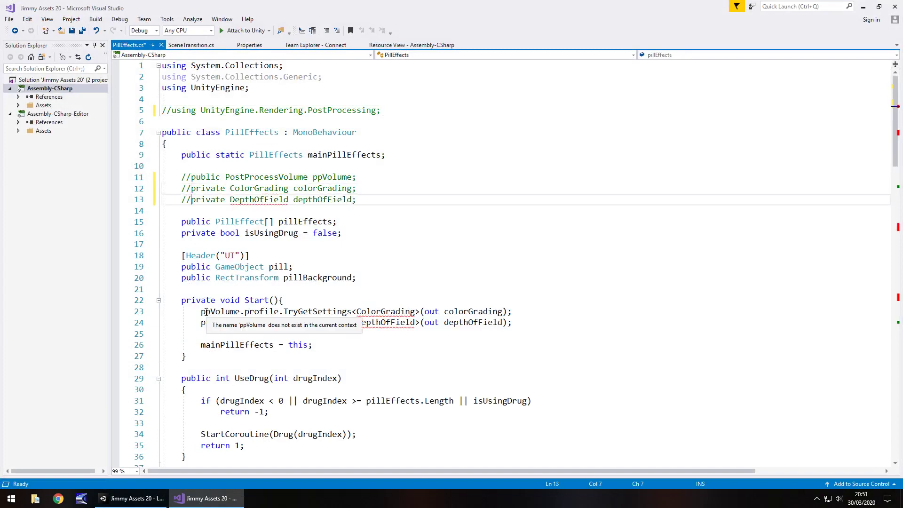
pyautogui.write('//')
pyautogui.click(202, 322)
pyautogui.write('//')
# Comment out the focusDistance line 50 and the depth-of-field lines 60–64
pyautogui.scroll(-8, 208, 347)
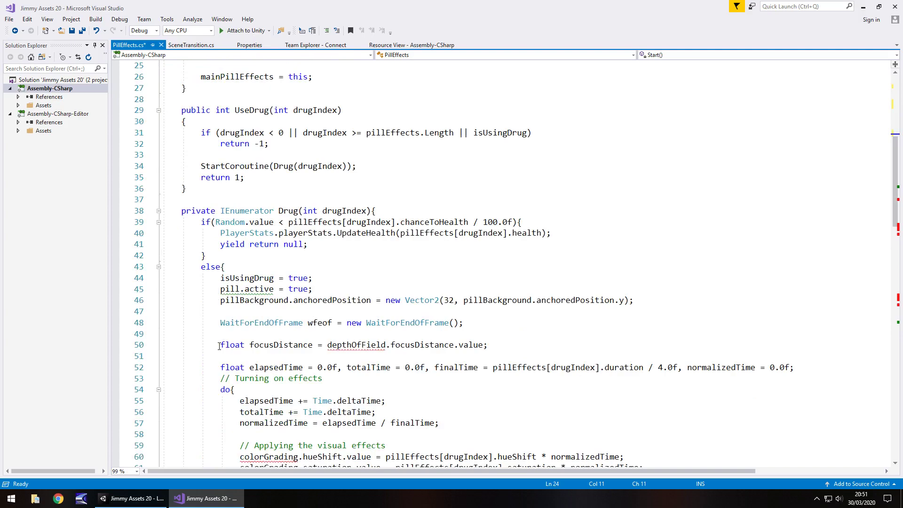
pyautogui.click(219, 346)
pyautogui.write('//')
pyautogui.scroll(-5, 220, 346)
pyautogui.click(240, 289)
pyautogui.write('/')
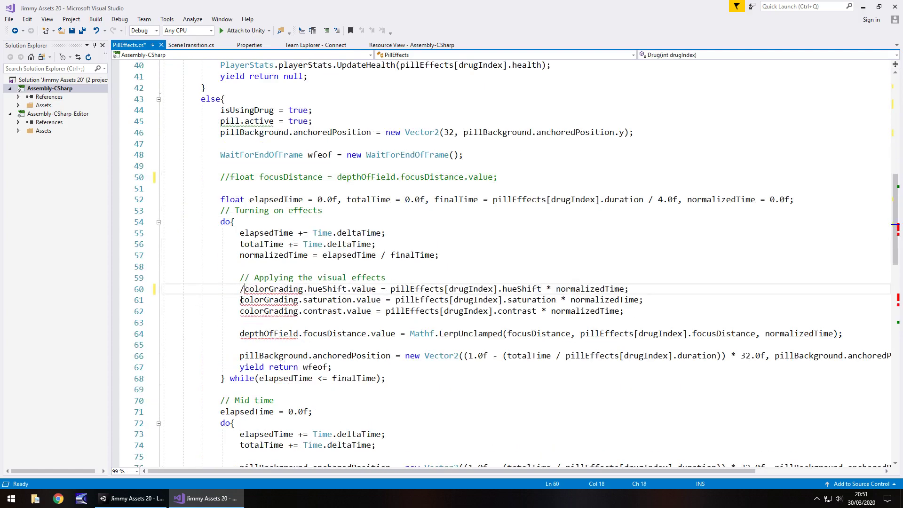
pyautogui.write('/')
pyautogui.click(241, 300)
pyautogui.write('//')
pyautogui.click(240, 311)
pyautogui.write('//')
pyautogui.click(238, 333)
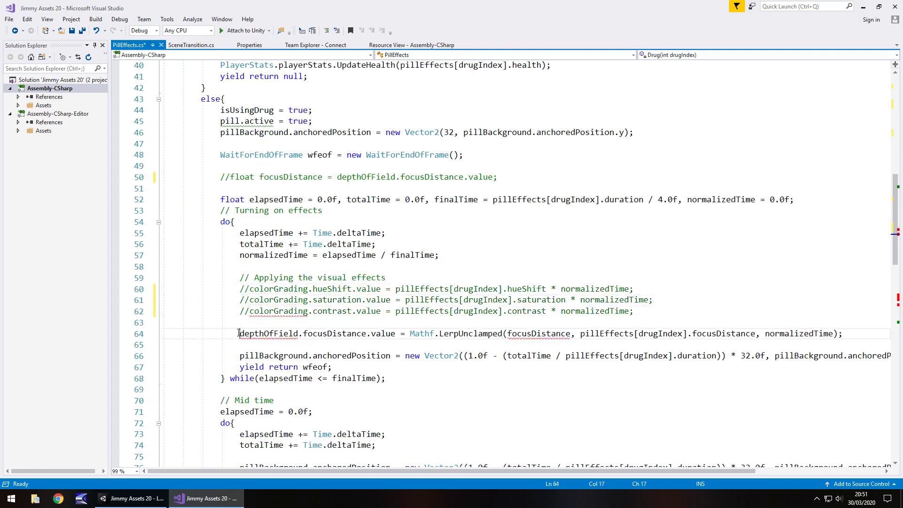
# Comment out lines 88–92 including the depthOfField line, and save PillEffects.cs
pyautogui.write('//')
pyautogui.scroll(-9, 239, 333)
pyautogui.click(238, 300)
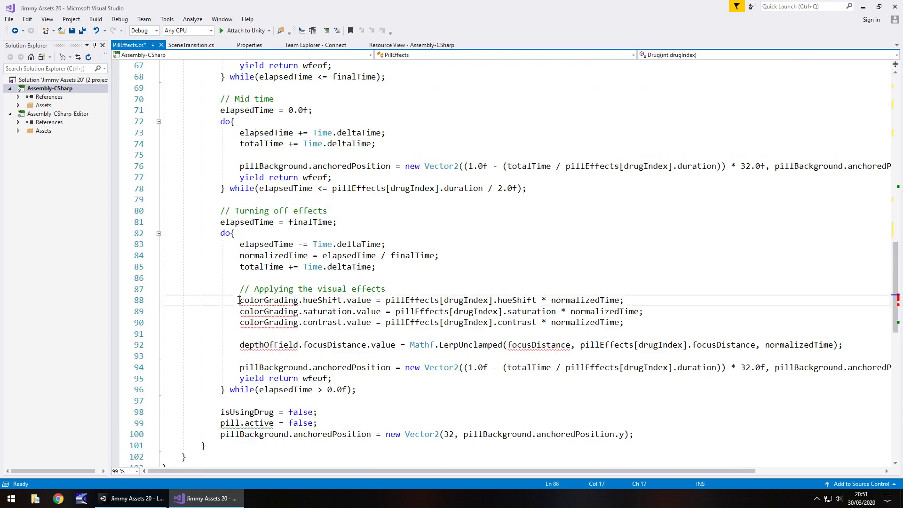
pyautogui.write('//')
pyautogui.click(240, 311)
pyautogui.write('//')
pyautogui.click(240, 322)
pyautogui.write('//')
pyautogui.scroll(-4, 238, 346)
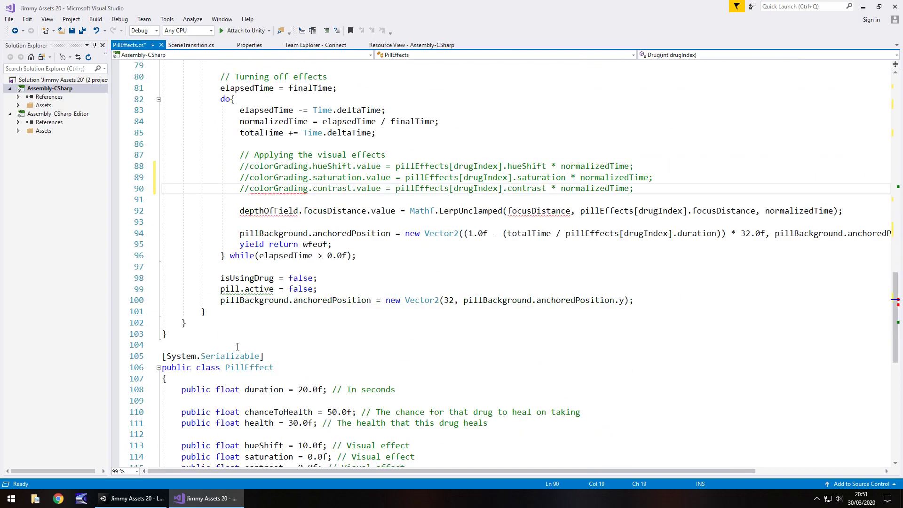
pyautogui.scroll(-5, 238, 346)
pyautogui.scroll(20, 326, 347)
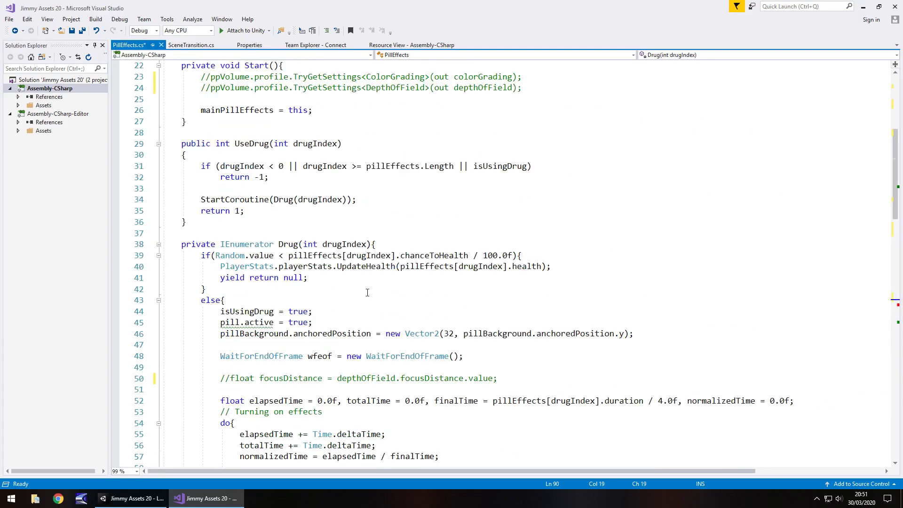
pyautogui.scroll(-15, 367, 292)
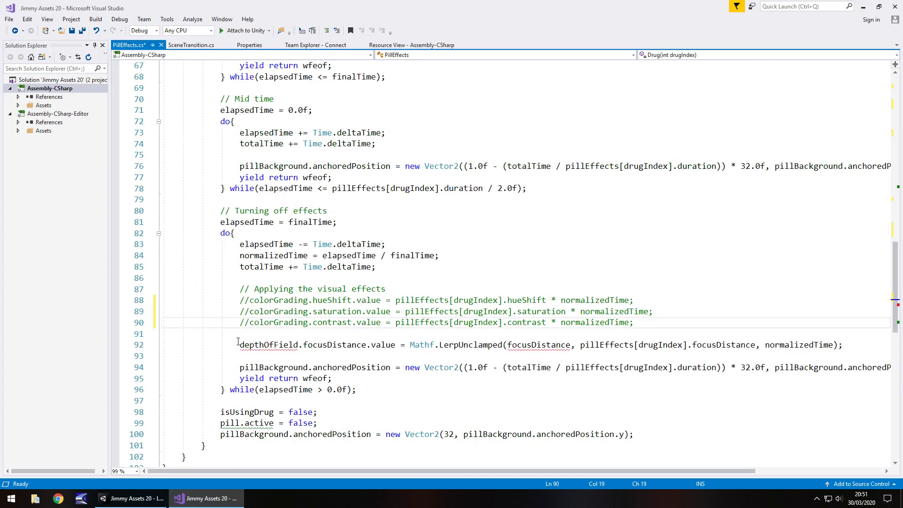
pyautogui.click(238, 344)
pyautogui.write('//')
pyautogui.hotkey('ctrl', 's')
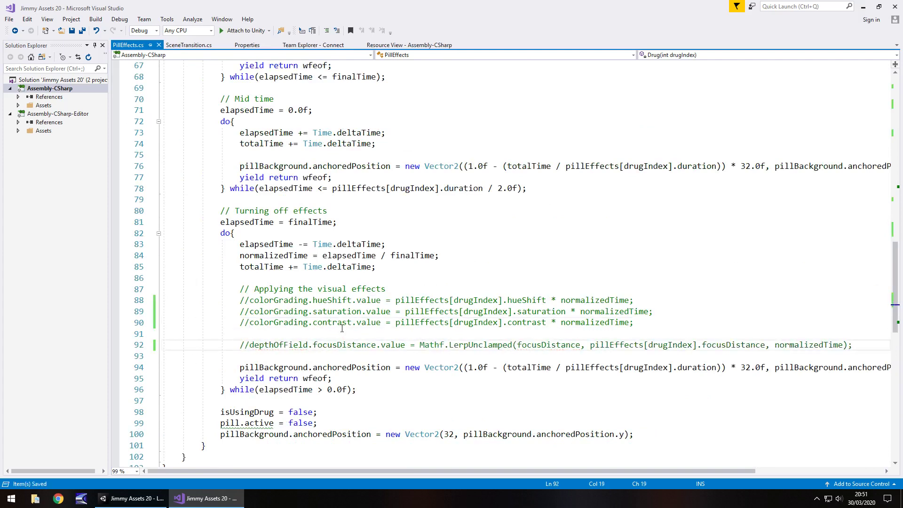
# In SceneTransition.cs, comment out the PostProcessing using line, ppVolume and colorGrading fields, and the Awake ppVolume line
pyautogui.click(194, 46)
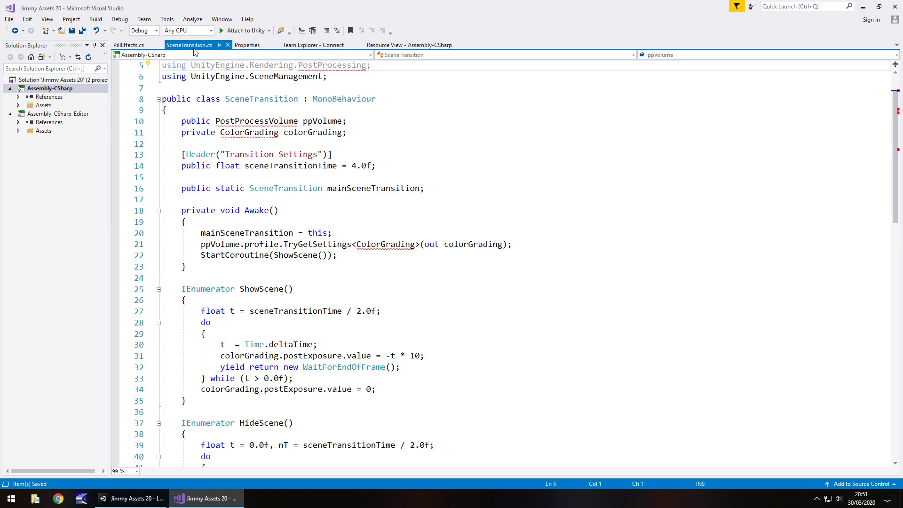
pyautogui.scroll(2, 170, 104)
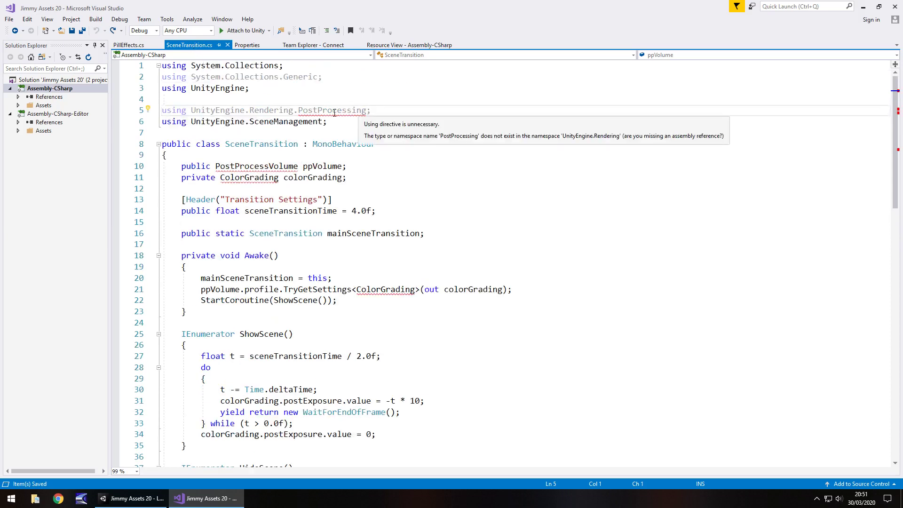
pyautogui.write('//')
pyautogui.click(181, 166)
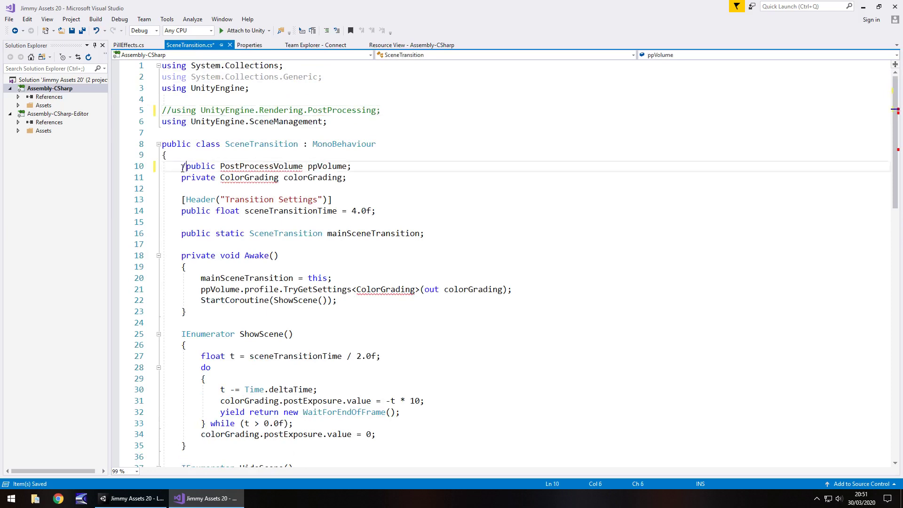
pyautogui.write('//')
pyautogui.click(182, 178)
pyautogui.write('//')
pyautogui.click(200, 288)
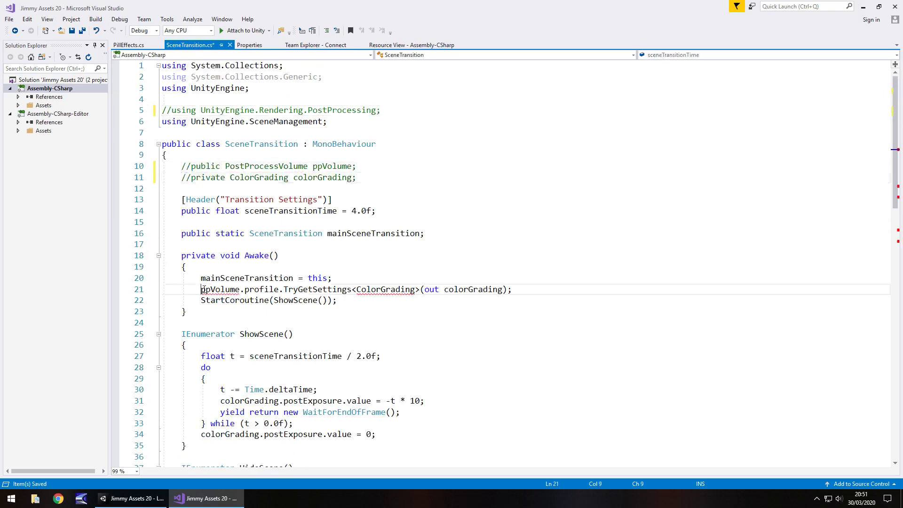
pyautogui.write('//')
# Comment out the four postExposure lines in ShowScene and HideScene, save, and return to Unity
pyautogui.scroll(-3, 233, 244)
pyautogui.scroll(-1, 233, 244)
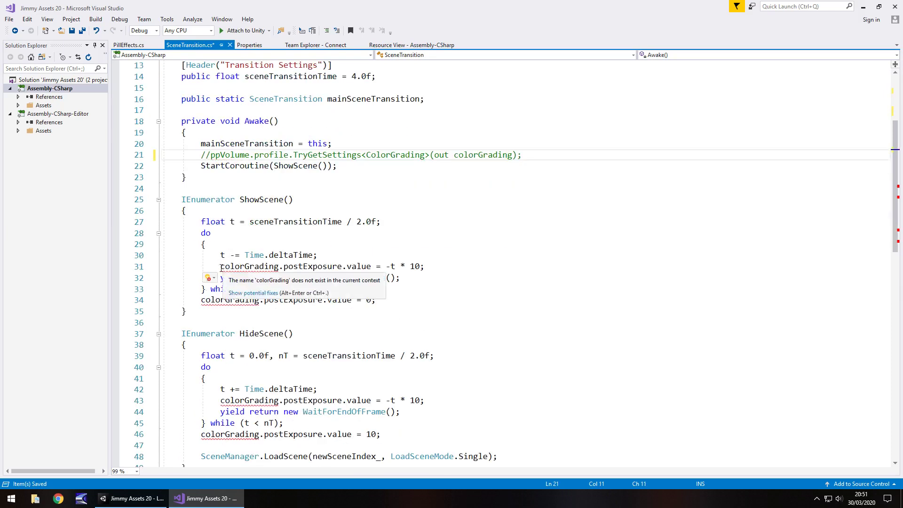
pyautogui.click(220, 266)
pyautogui.write('//')
pyautogui.click(201, 299)
pyautogui.write('//')
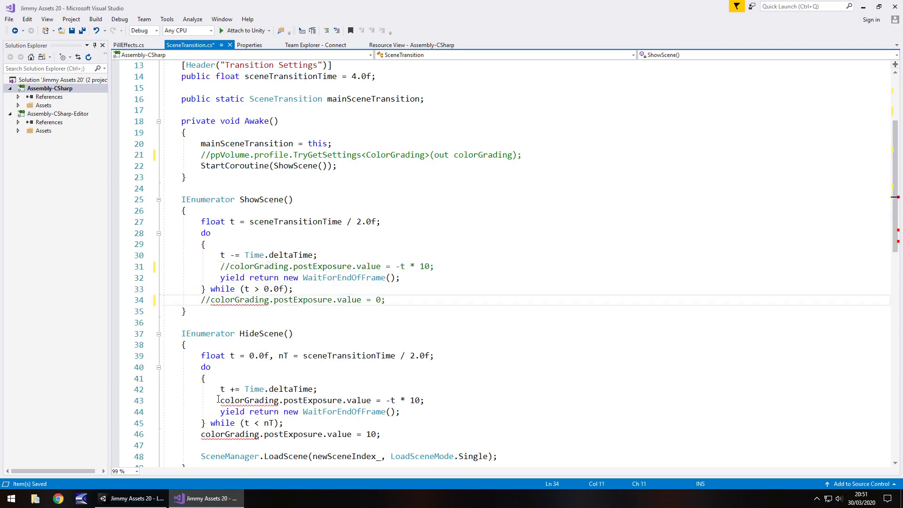
pyautogui.click(220, 400)
pyautogui.write('//')
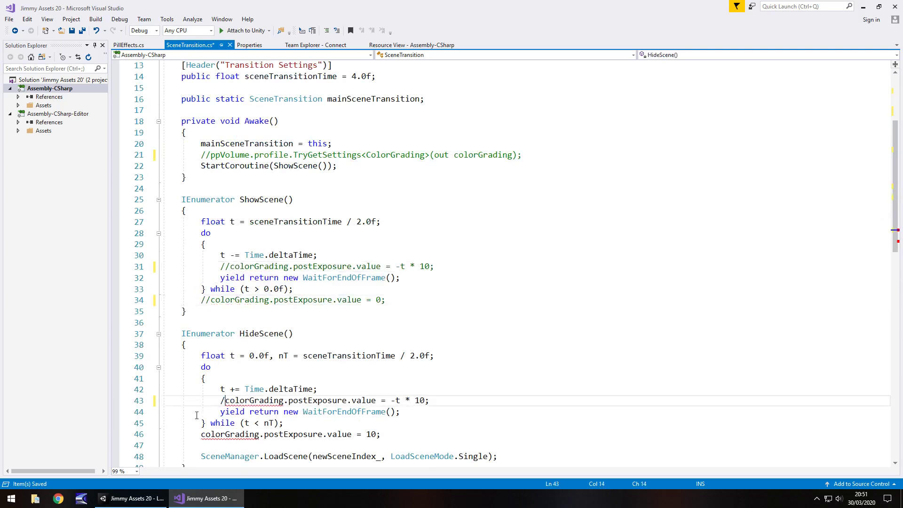
pyautogui.click(201, 434)
pyautogui.write('//')
pyautogui.scroll(-7, 273, 329)
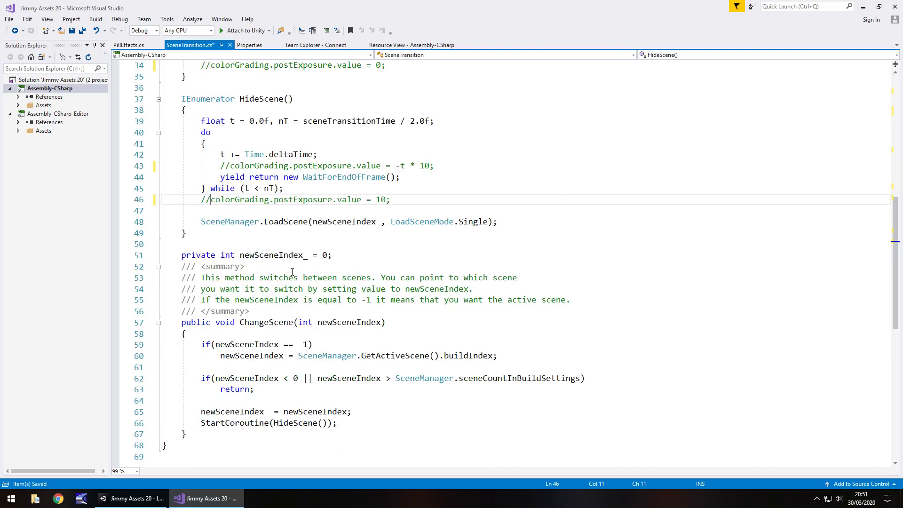
pyautogui.hotkey('ctrl', 's')
pyautogui.hotkey('alt', 'Tab')
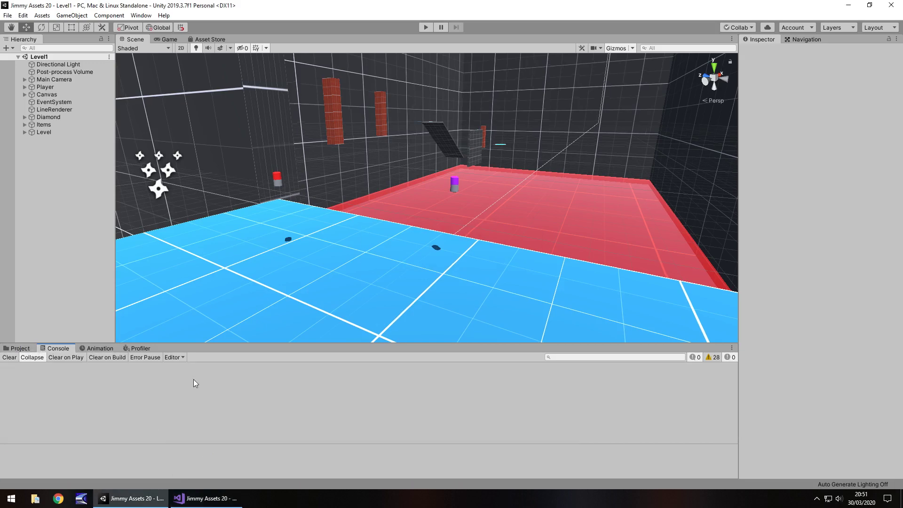
# Show the Project folders and start Level1 in Play mode
pyautogui.click(20, 348)
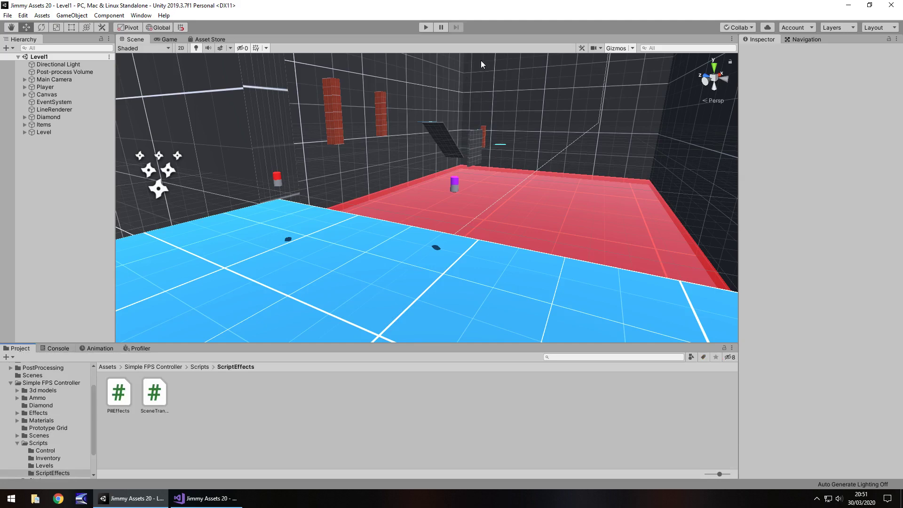
pyautogui.click(426, 27)
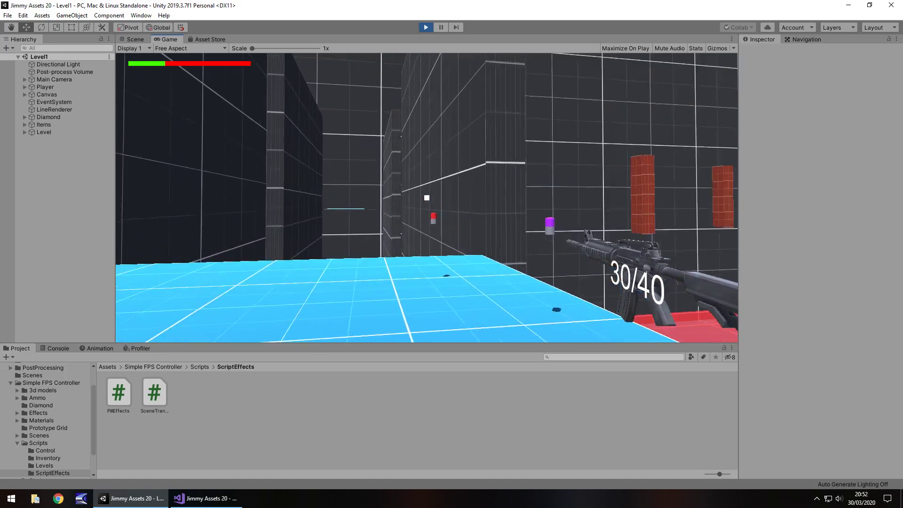
# Fire the rifle, walk forward with W, reload with R, then stop play with Ctrl+P
pyautogui.moveTo(427, 198); pyautogui.dragTo(427, 198)
pyautogui.press('w')
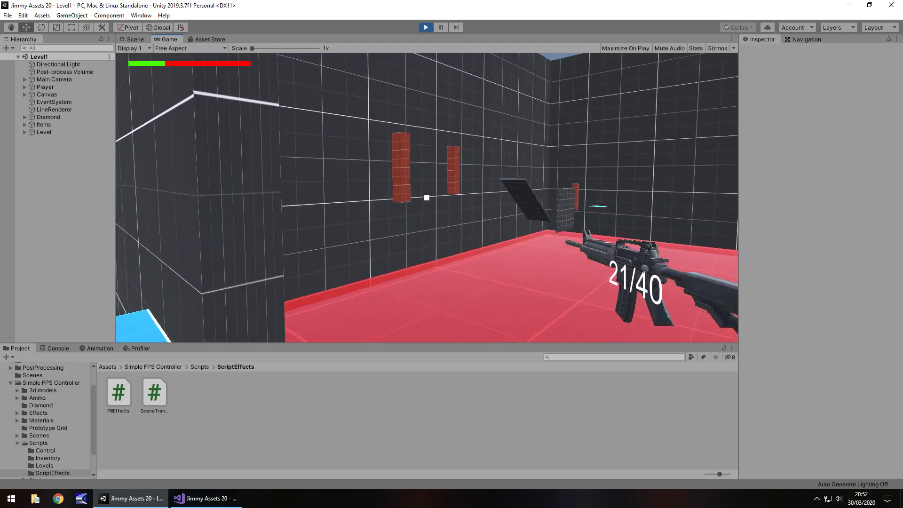
pyautogui.press('r')
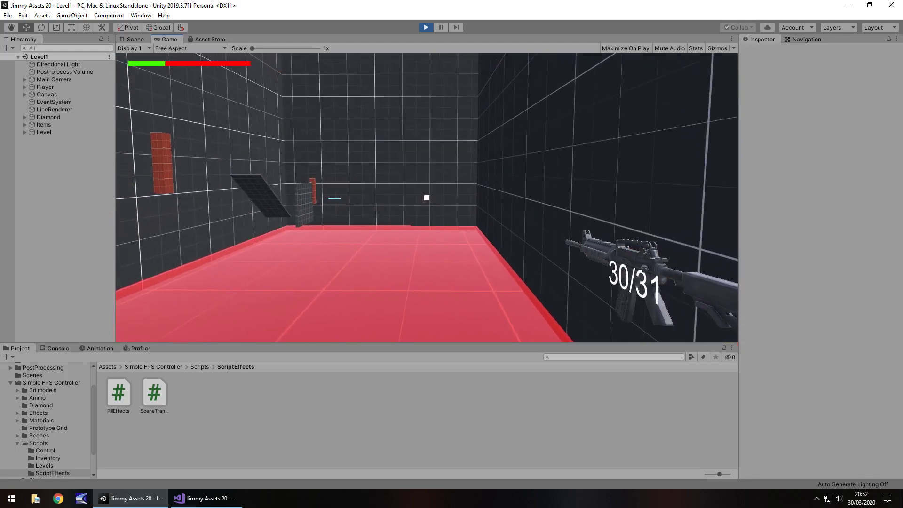
pyautogui.hotkey('ctrl', 'p')
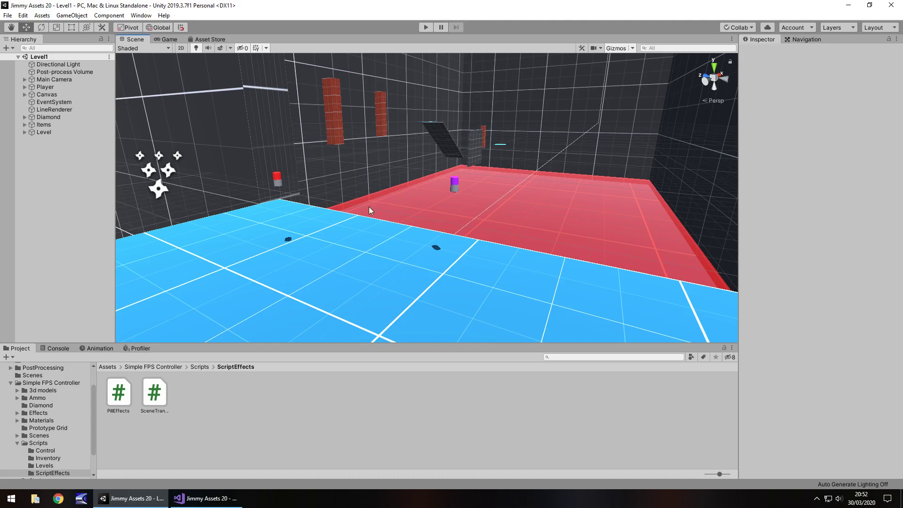
# Select the Player object and scroll its Inspector to view its script components
pyautogui.click(70, 81)
pyautogui.click(60, 88)
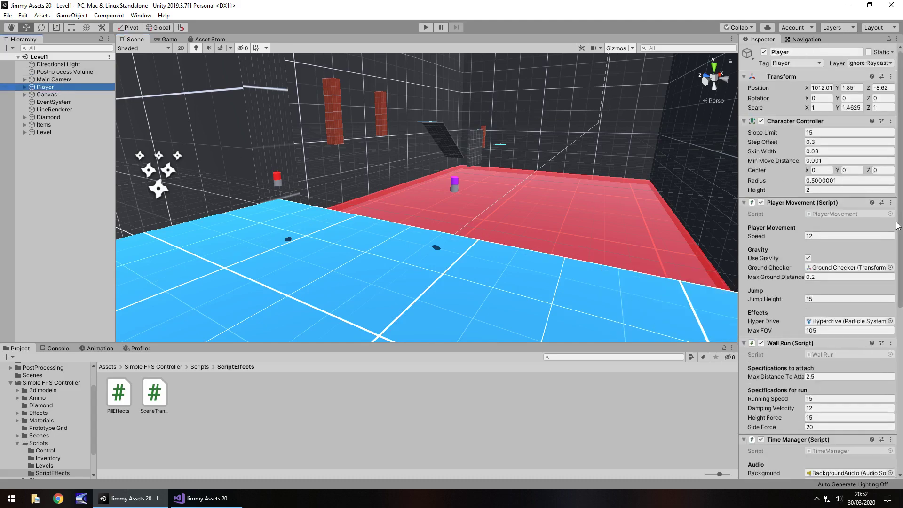
pyautogui.scroll(-10, 837, 268)
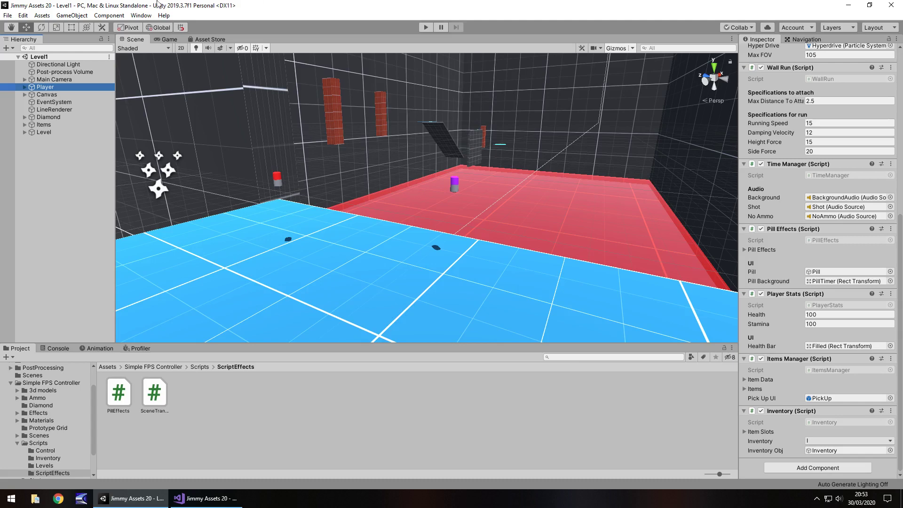
pyautogui.click(224, 40)
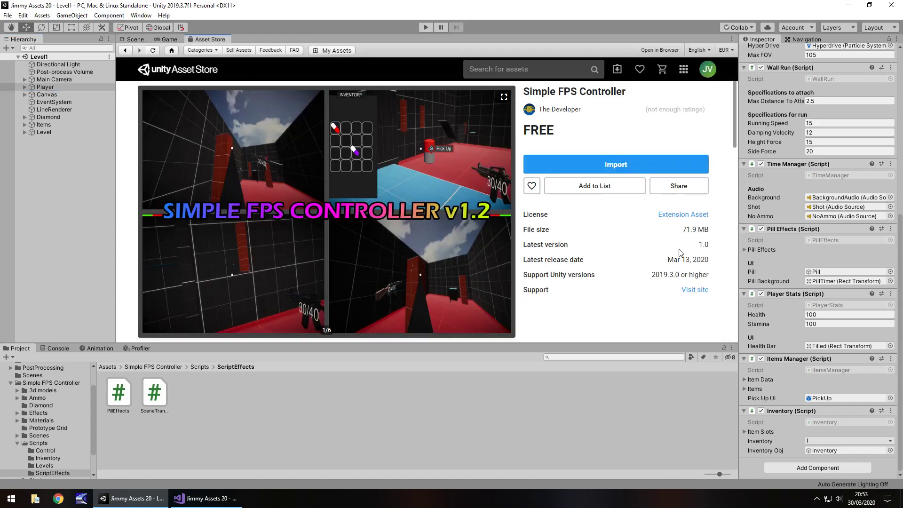